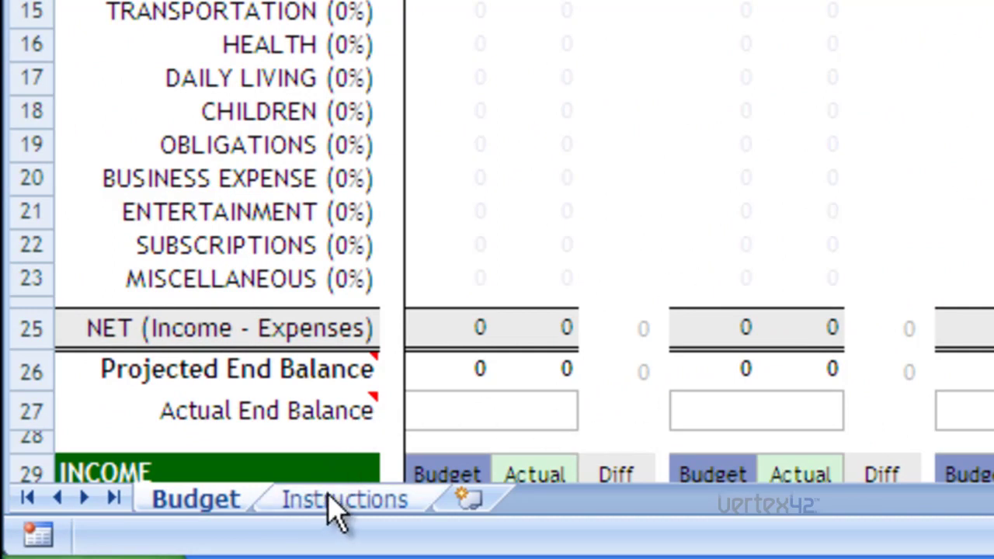
{"action": "left_click", "coordinate": [334, 503]}
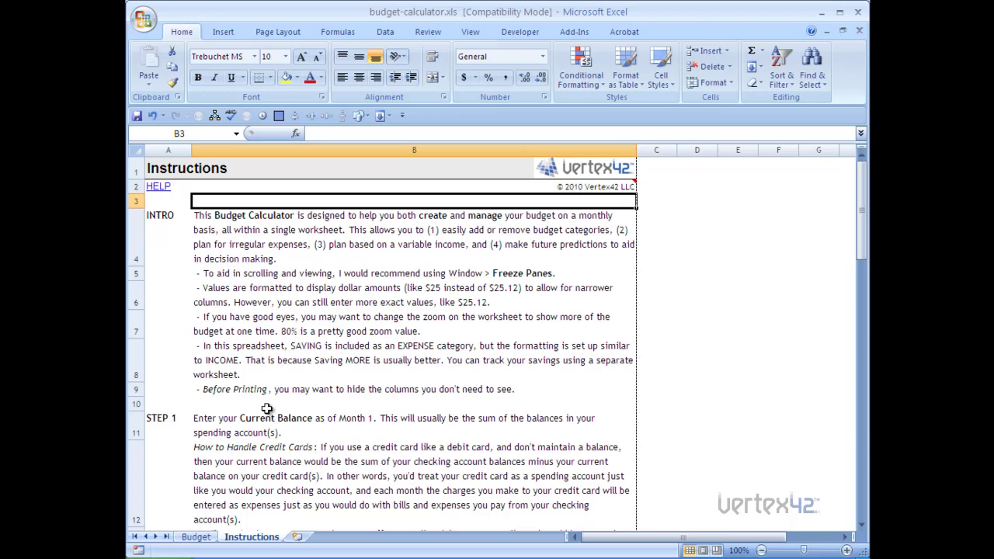
Step: Return to the Budget sheet and select January's budgeted and actual Wages & Tips cells
{"action": "left_click", "coordinate": [196, 538]}
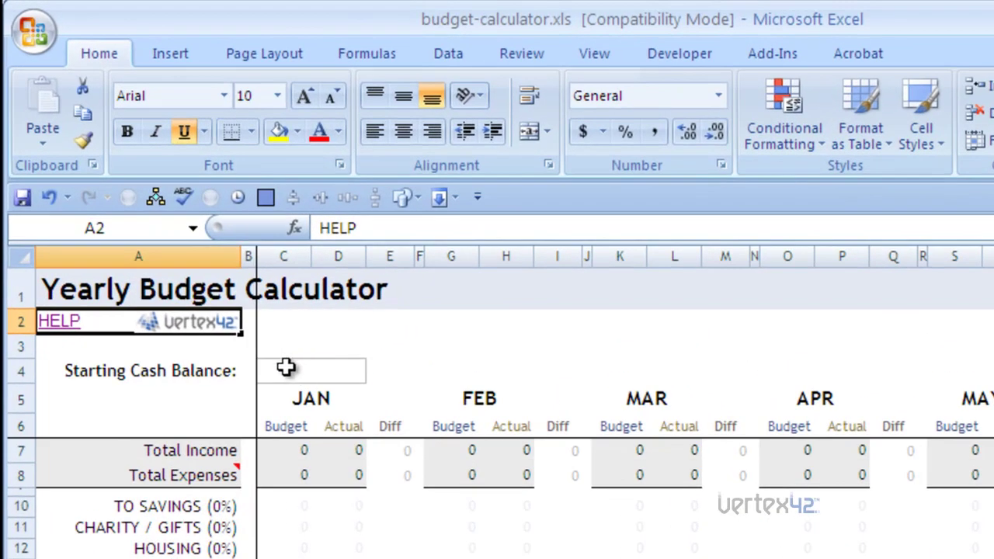
{"action": "scroll", "coordinate": [311, 555], "scroll_direction": "down", "scroll_amount": 2}
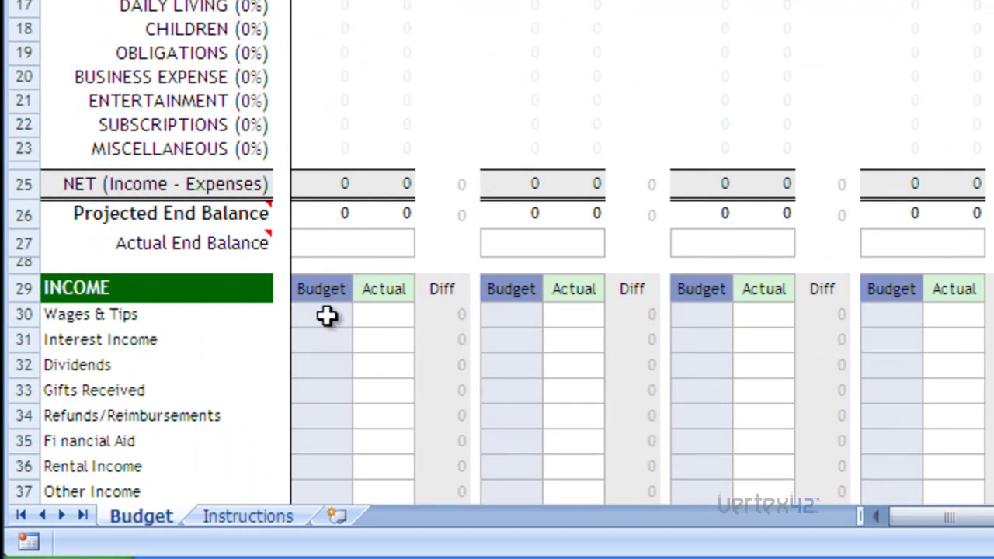
{"action": "left_click", "coordinate": [326, 315]}
{"action": "left_click", "coordinate": [386, 313]}
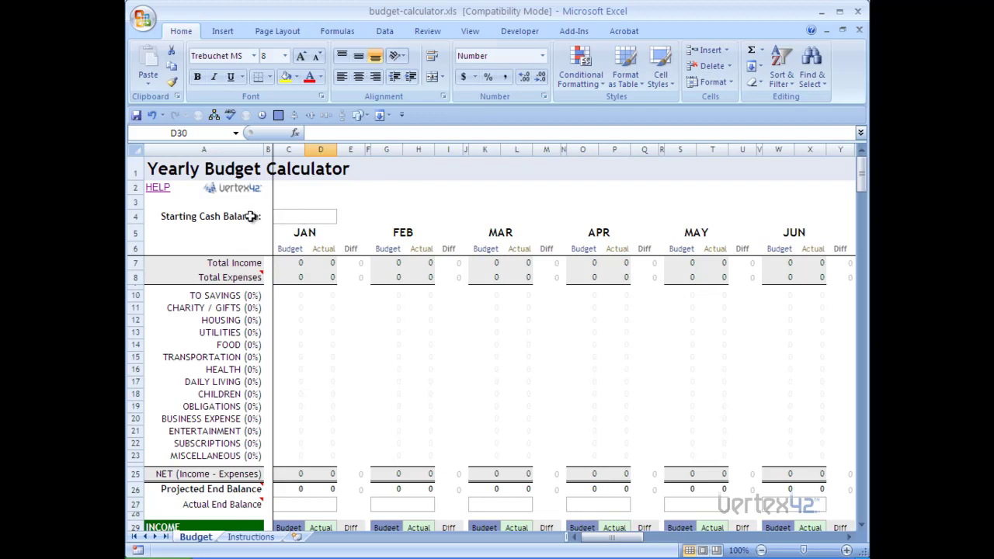
{"action": "left_click", "coordinate": [301, 216]}
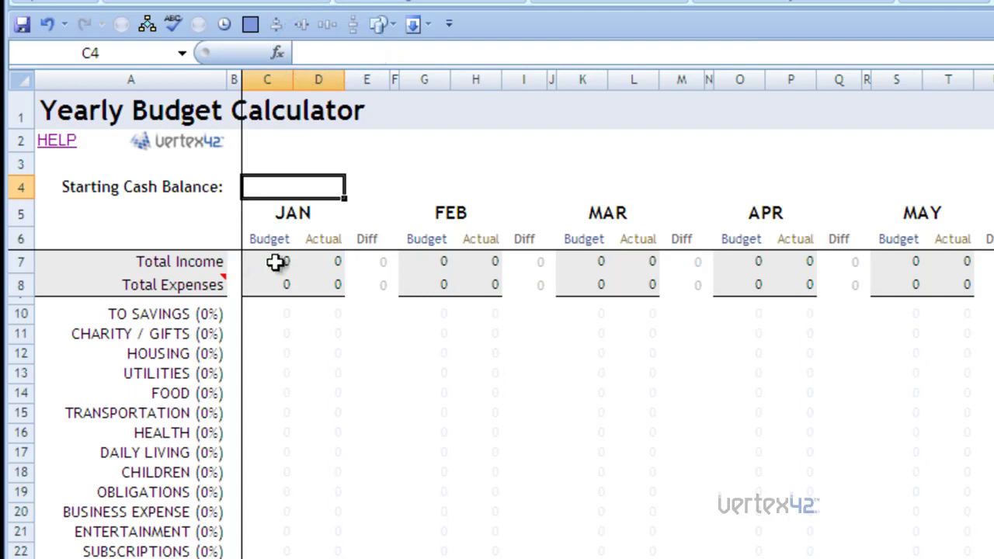
{"action": "left_click", "coordinate": [276, 263]}
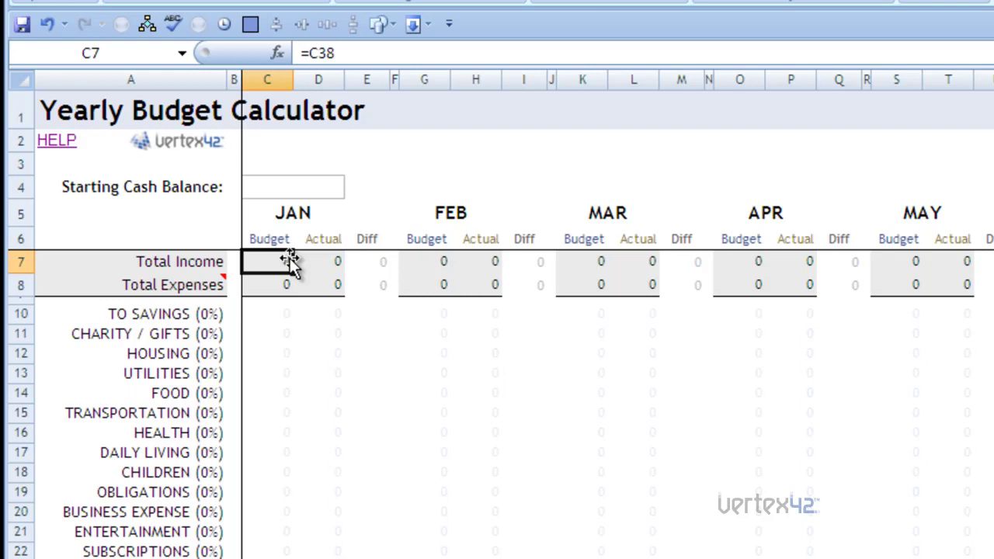
{"action": "scroll", "coordinate": [290, 262], "scroll_direction": "down", "scroll_amount": 4}
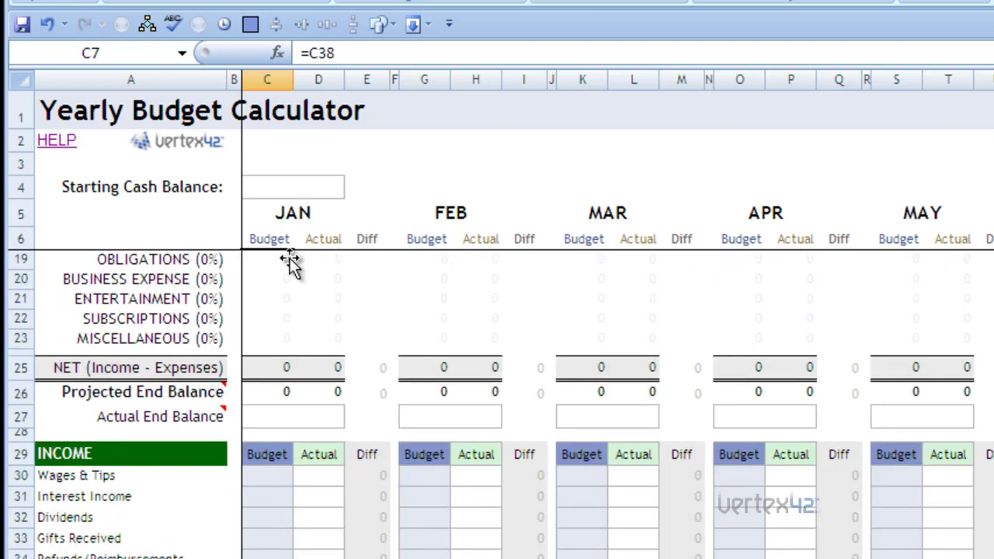
{"action": "scroll", "coordinate": [290, 263], "scroll_direction": "down", "scroll_amount": 3}
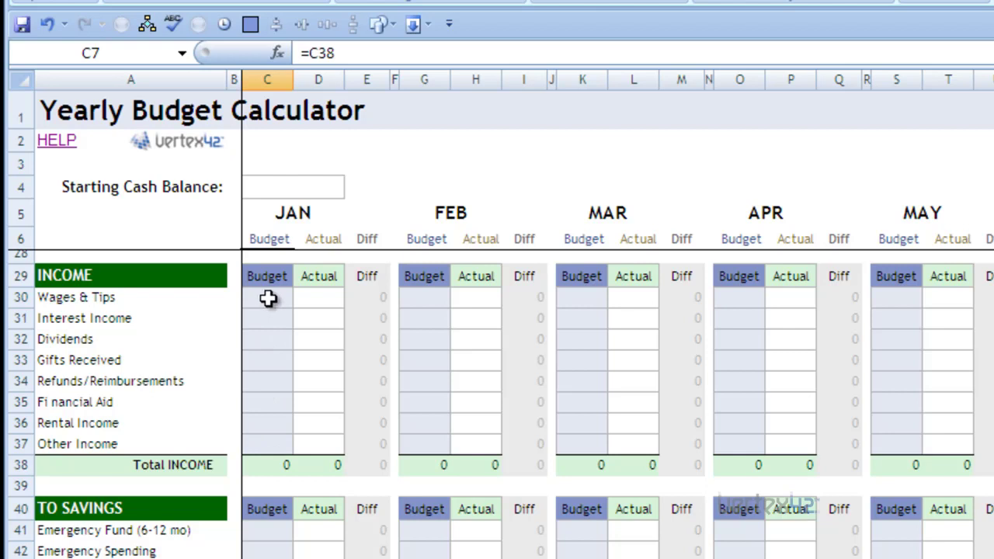
{"action": "left_click", "coordinate": [268, 299]}
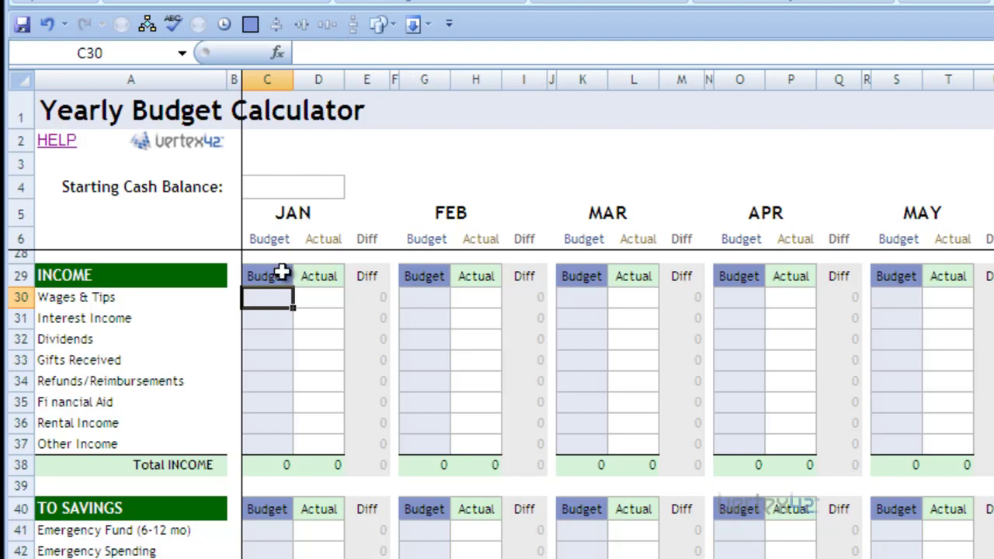
{"action": "left_click", "coordinate": [312, 299]}
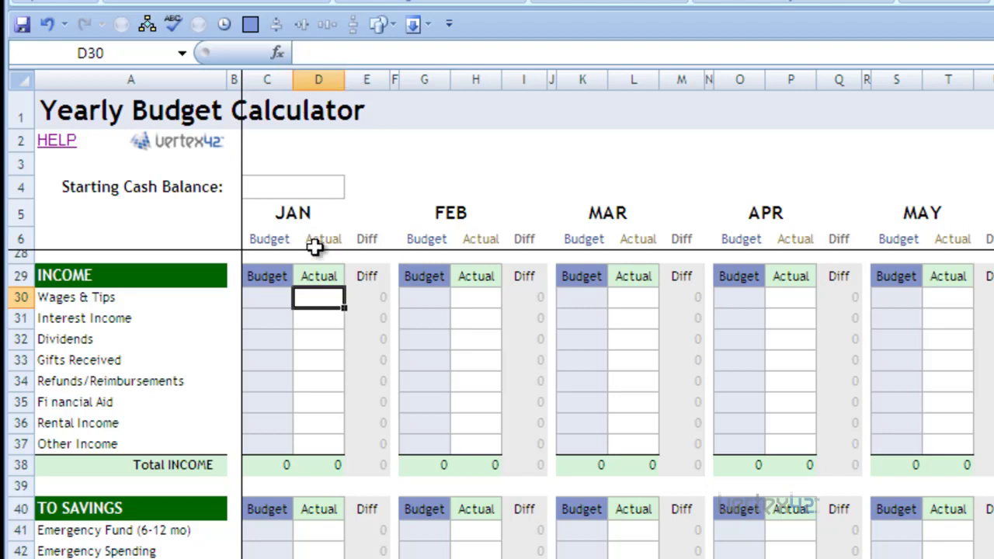
{"action": "left_click", "coordinate": [365, 295]}
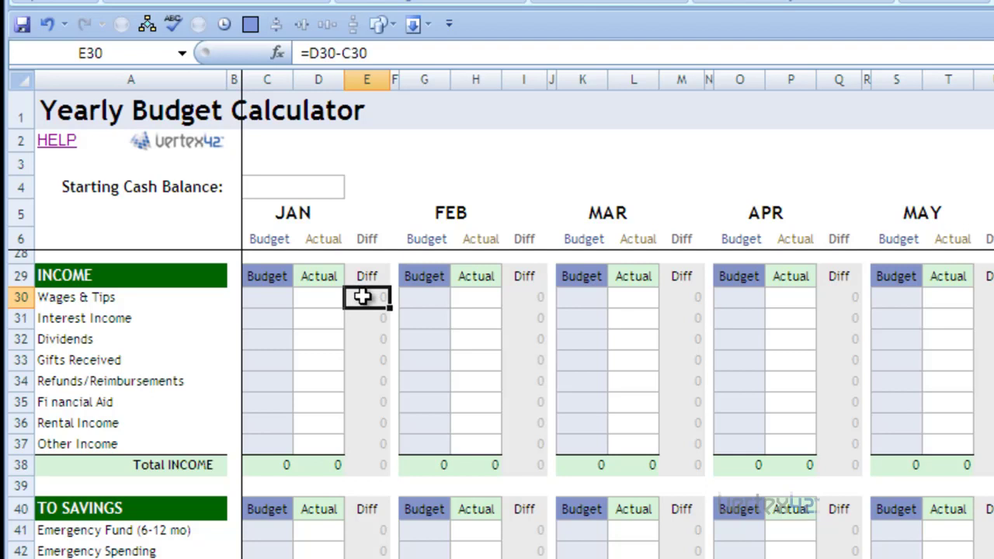
{"action": "key", "text": "ctrl+Home"}
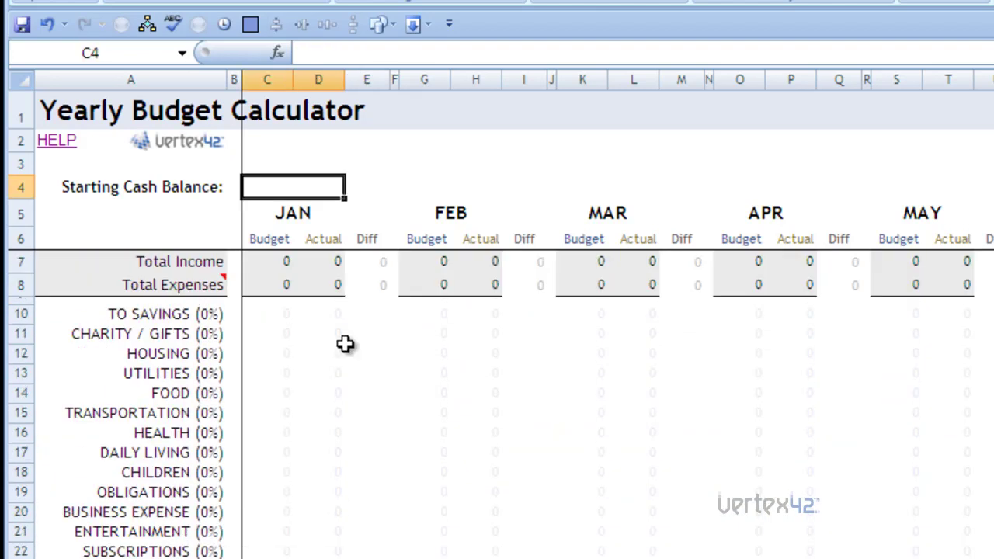
Step: Set the Starting Cash Balance to 2000
{"action": "double_click", "coordinate": [291, 186]}
{"action": "type", "text": "2000"}
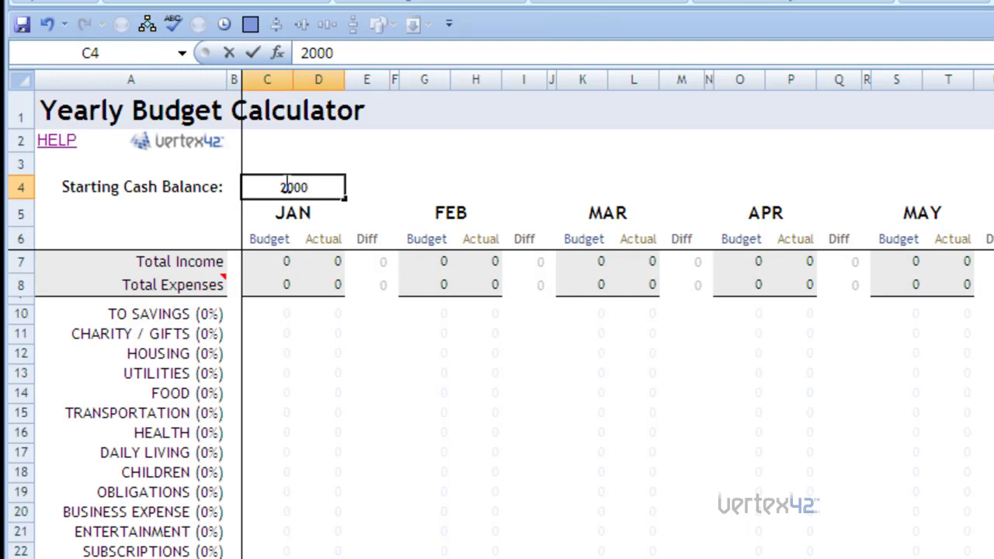
{"action": "key", "text": "Return"}
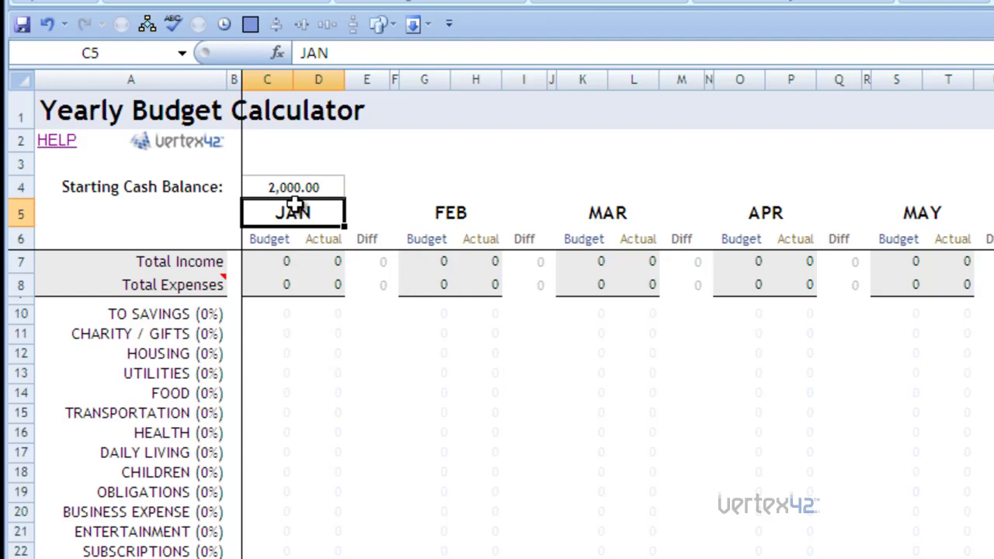
Step: Budget 2000 for January's Wages & Tips
{"action": "scroll", "coordinate": [315, 320], "scroll_direction": "down", "scroll_amount": 4}
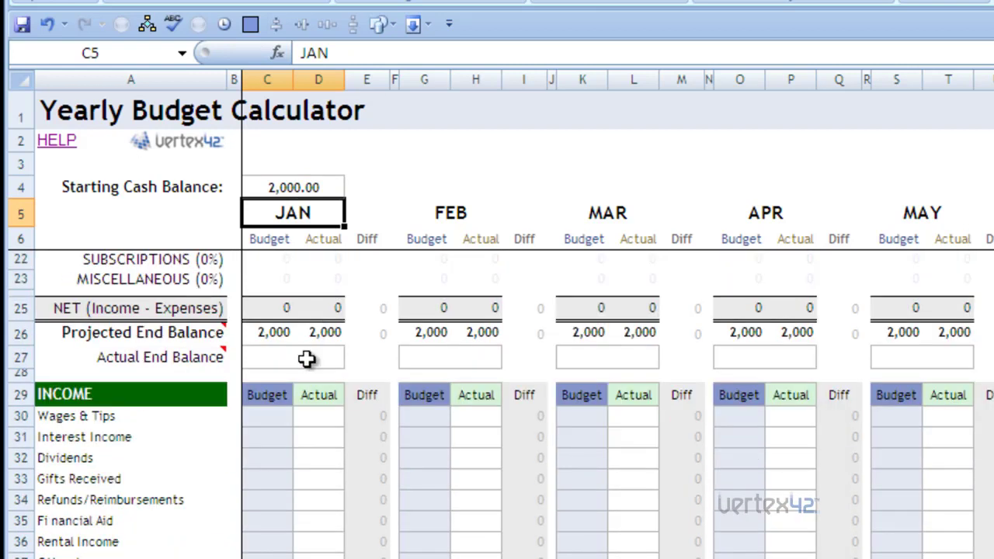
{"action": "left_click", "coordinate": [262, 419]}
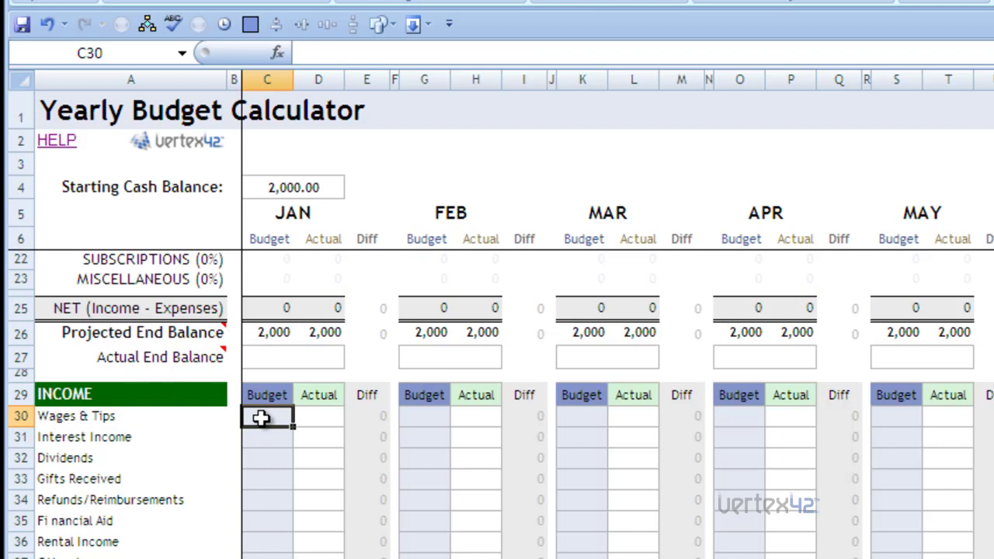
{"action": "type", "text": "2000"}
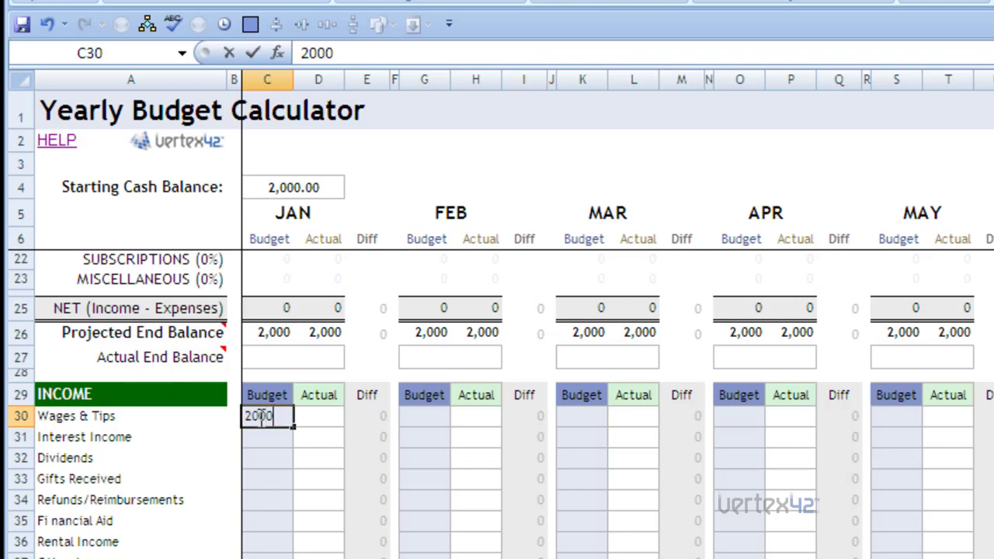
{"action": "key", "text": "Return"}
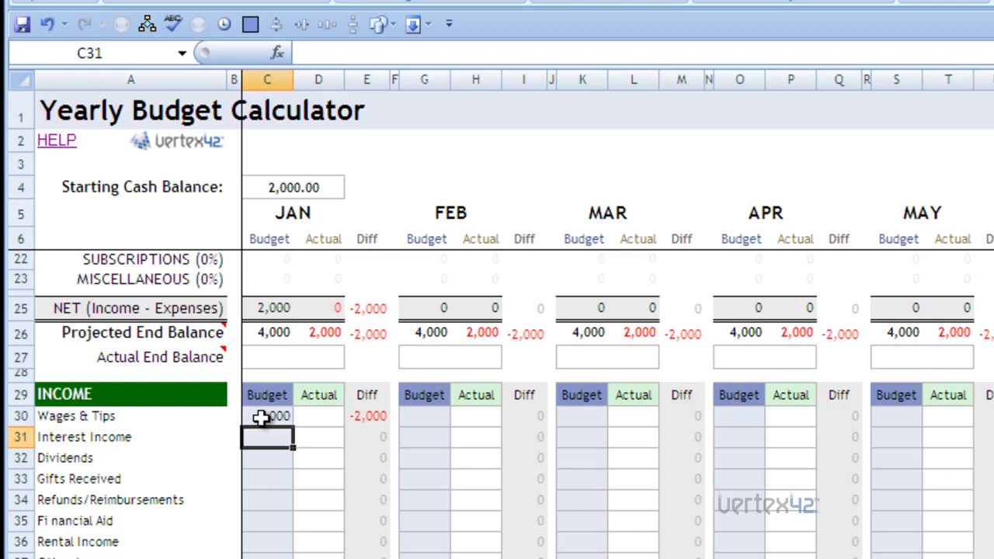
Step: Enter 500 as January's Interest Income budget and reselect that cell
{"action": "type", "text": "500"}
{"action": "key", "text": "Return"}
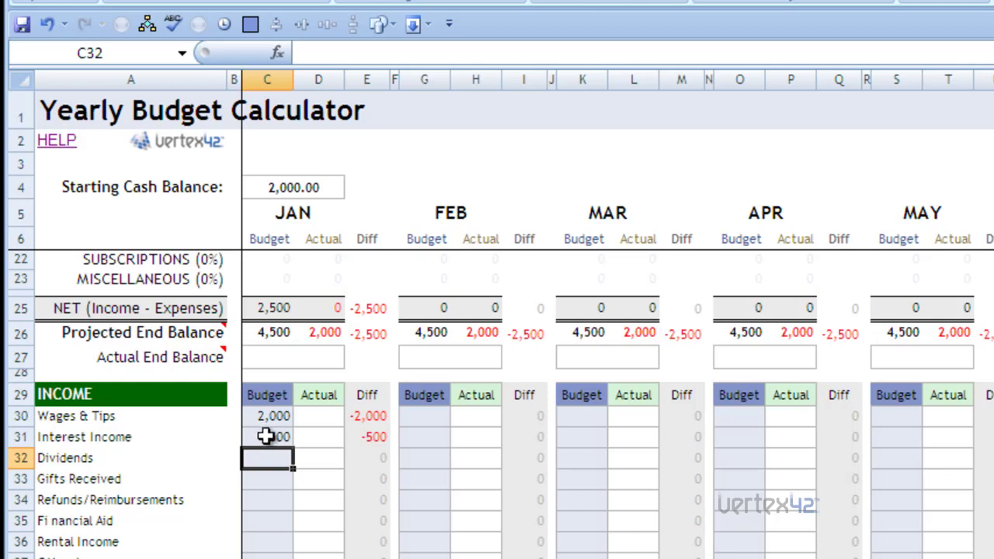
{"action": "left_click", "coordinate": [266, 438]}
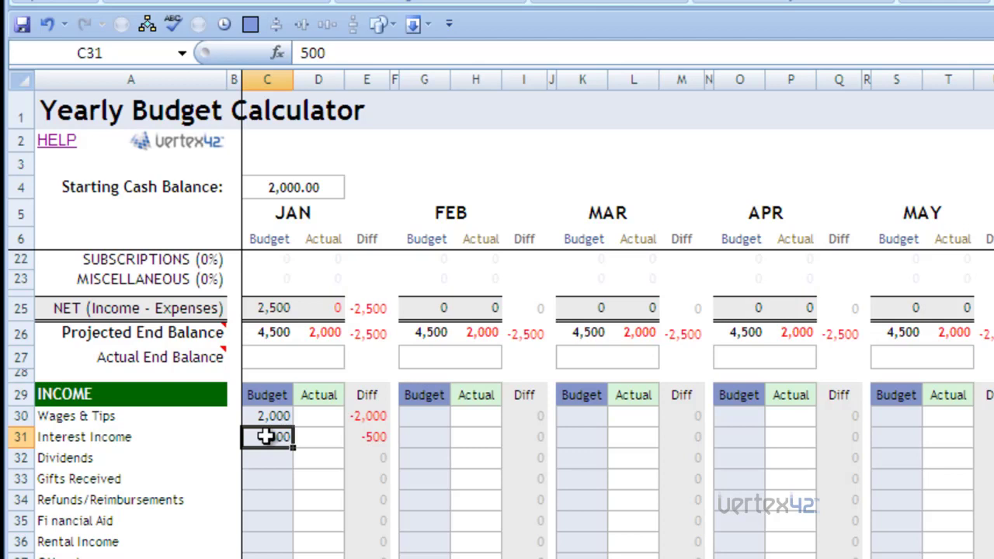
Step: Replace January's Interest Income budget with the formula =300+200
{"action": "key", "text": "Delete"}
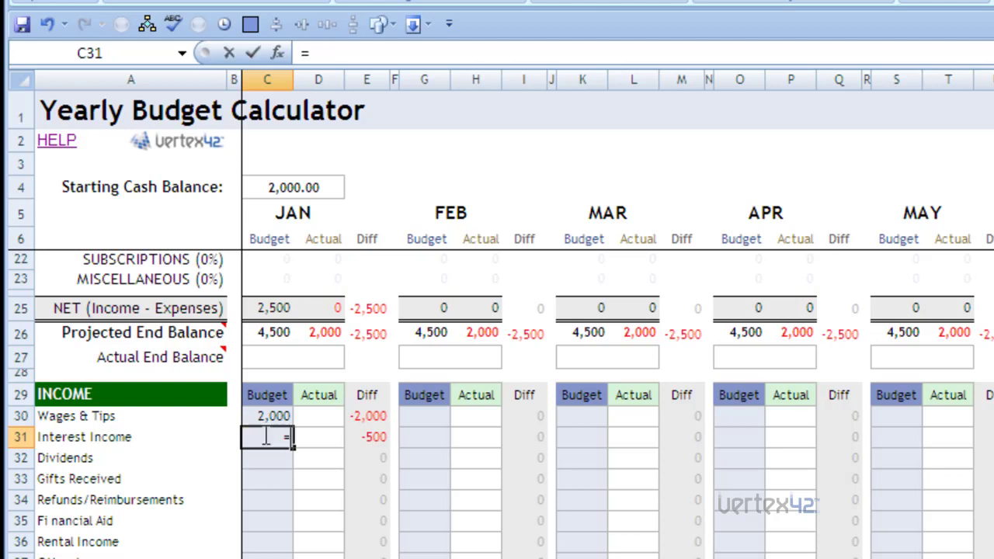
{"action": "type", "text": "="}
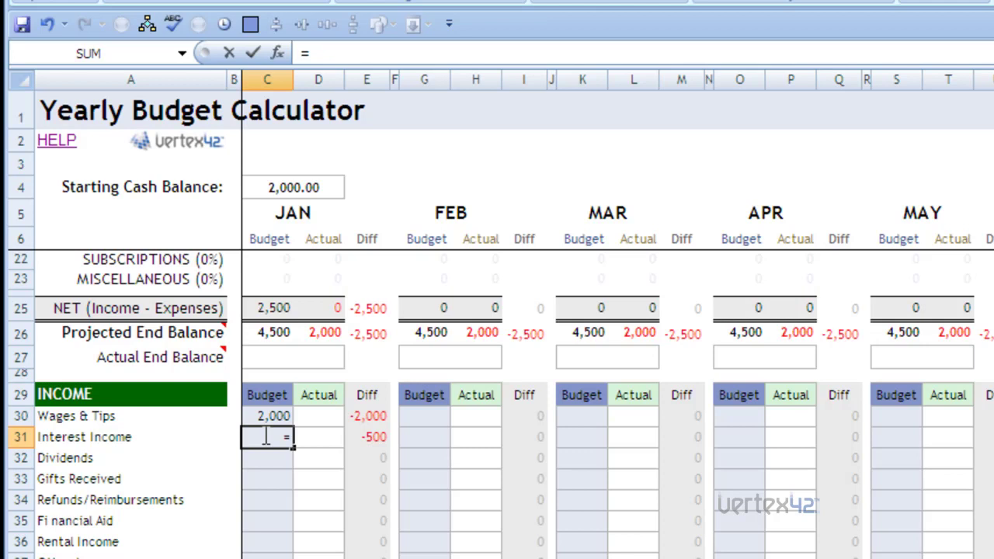
{"action": "type", "text": "300+200"}
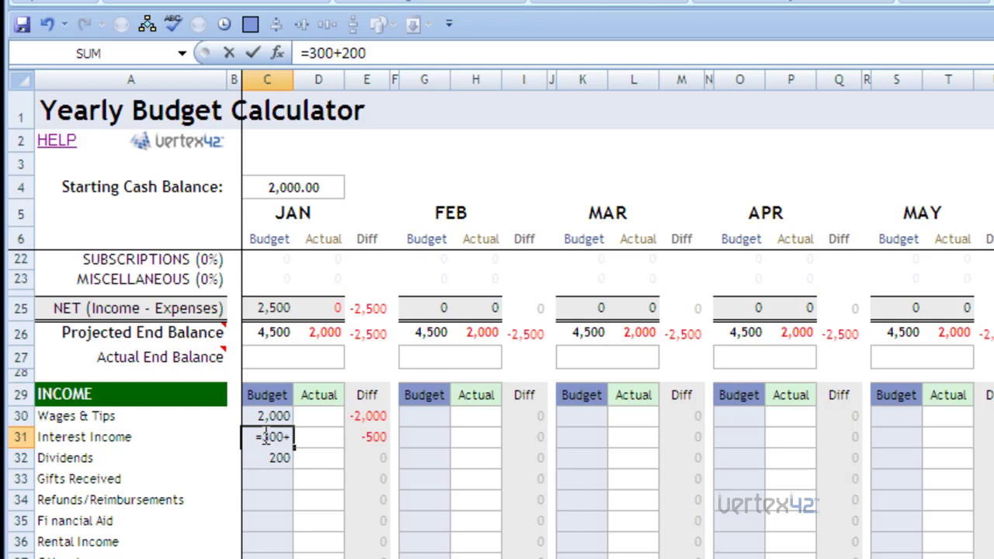
{"action": "key", "text": "Return"}
{"action": "scroll", "coordinate": [849, 556], "scroll_direction": "down", "scroll_amount": 1}
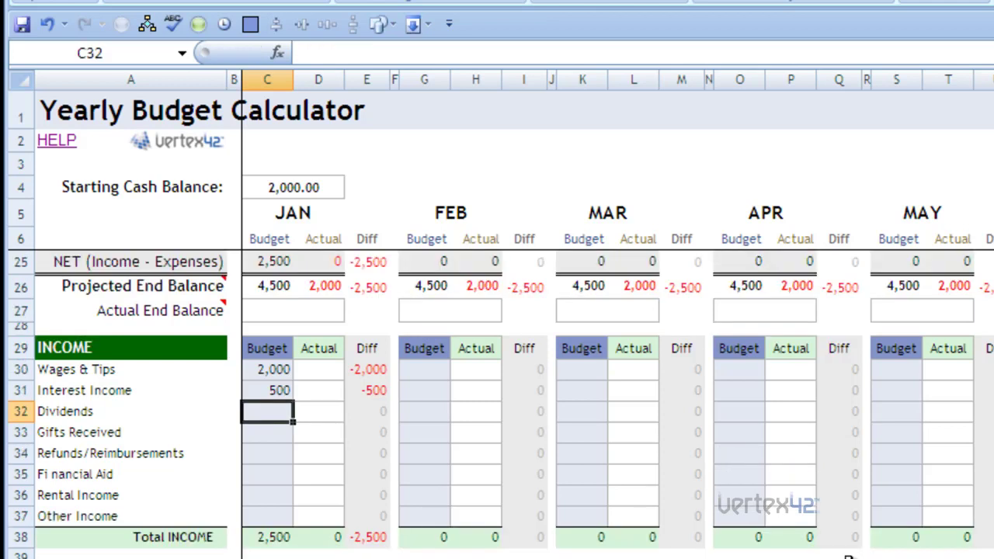
Step: Enter =2*800 in C36 as January's Rental Income budget, giving 1,600
{"action": "left_click", "coordinate": [268, 495]}
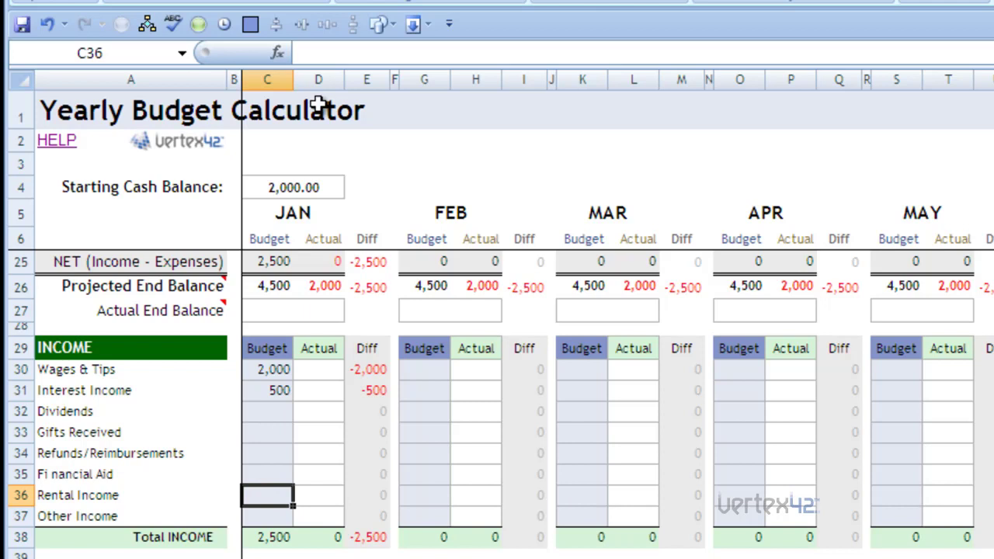
{"action": "left_click", "coordinate": [314, 52]}
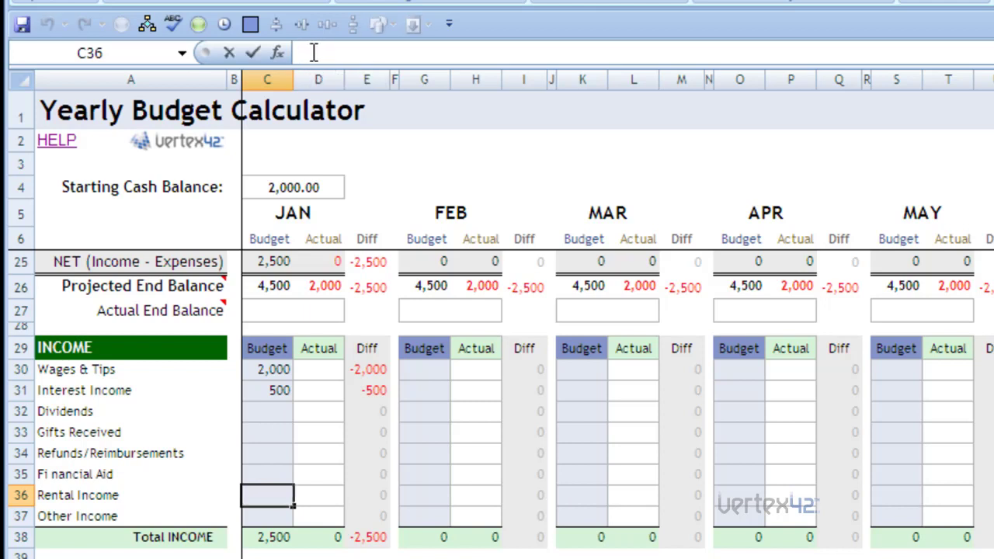
{"action": "type", "text": "=2*800"}
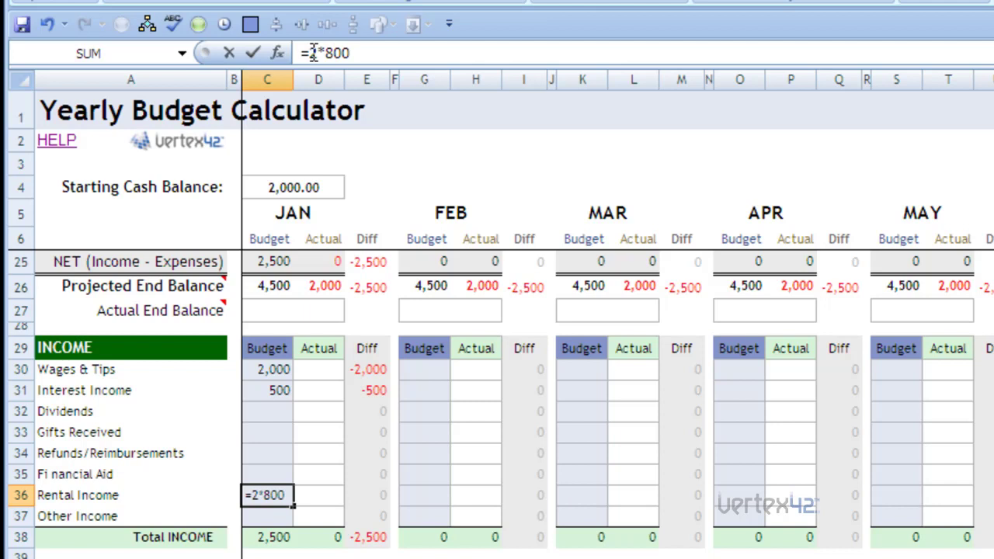
{"action": "key", "text": "Return"}
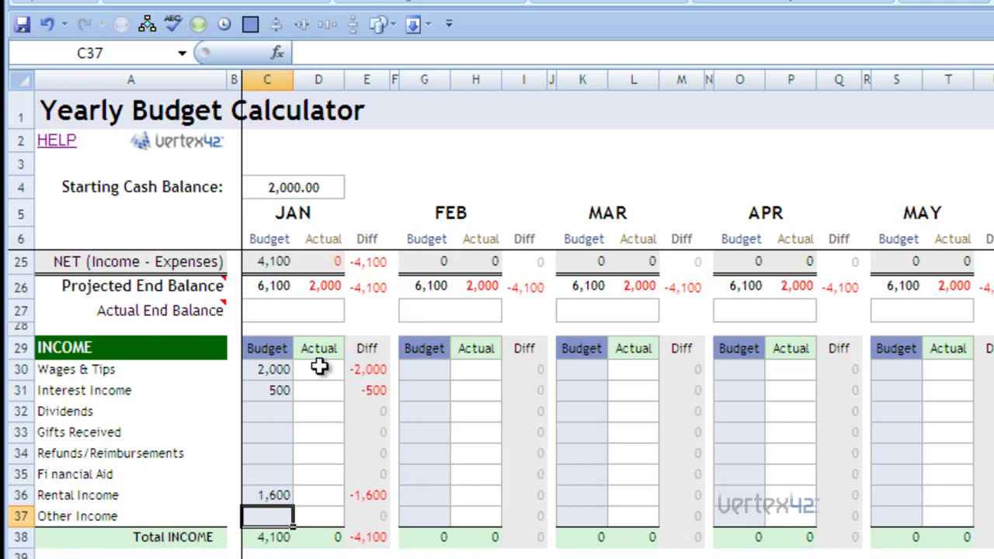
{"action": "left_click", "coordinate": [366, 370]}
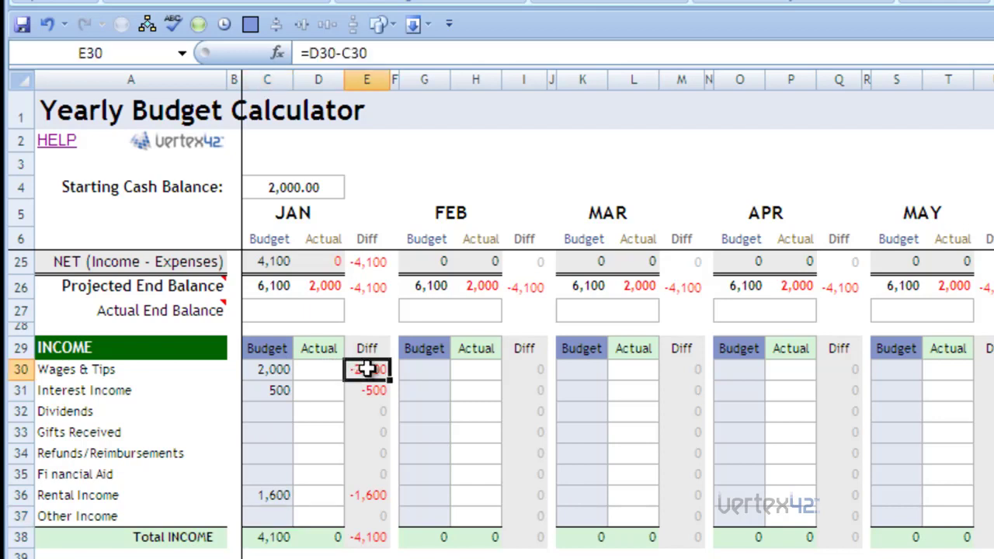
{"action": "type", "text": "2000"}
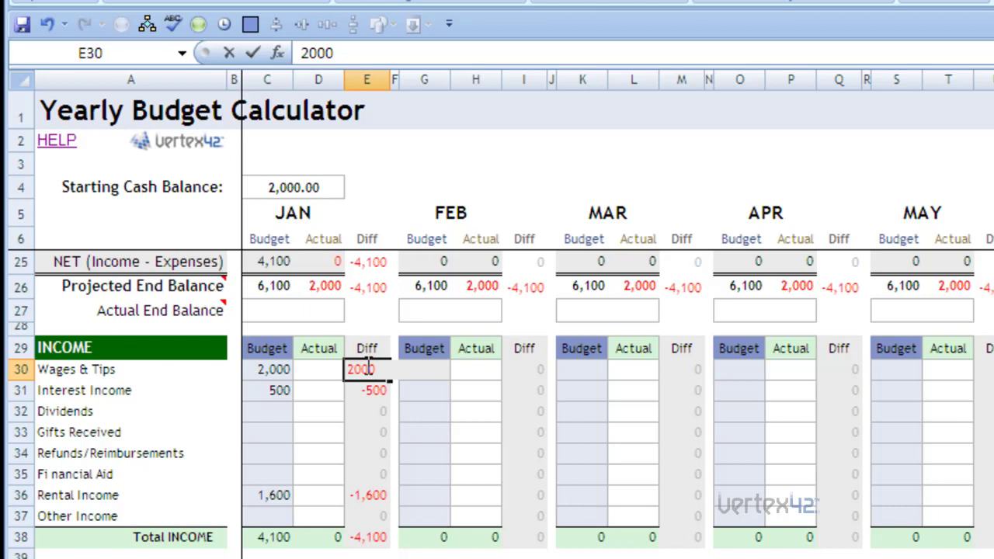
{"action": "key", "text": "Escape"}
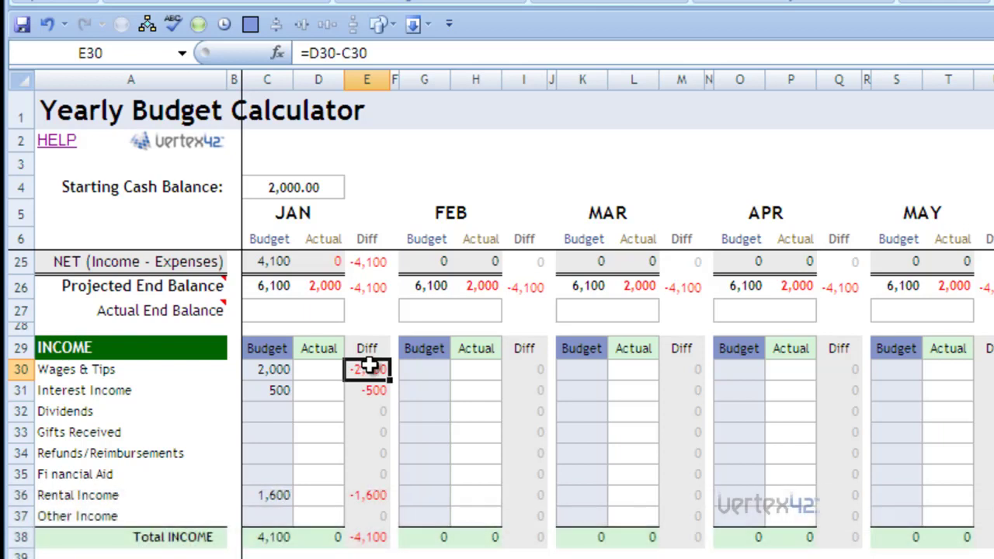
{"action": "type", "text": "2000"}
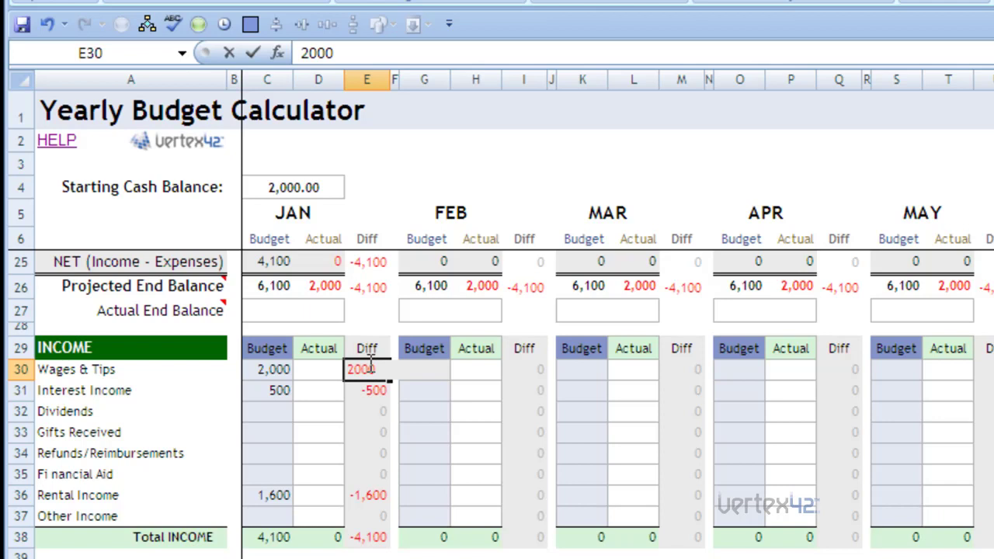
{"action": "key", "text": "Return"}
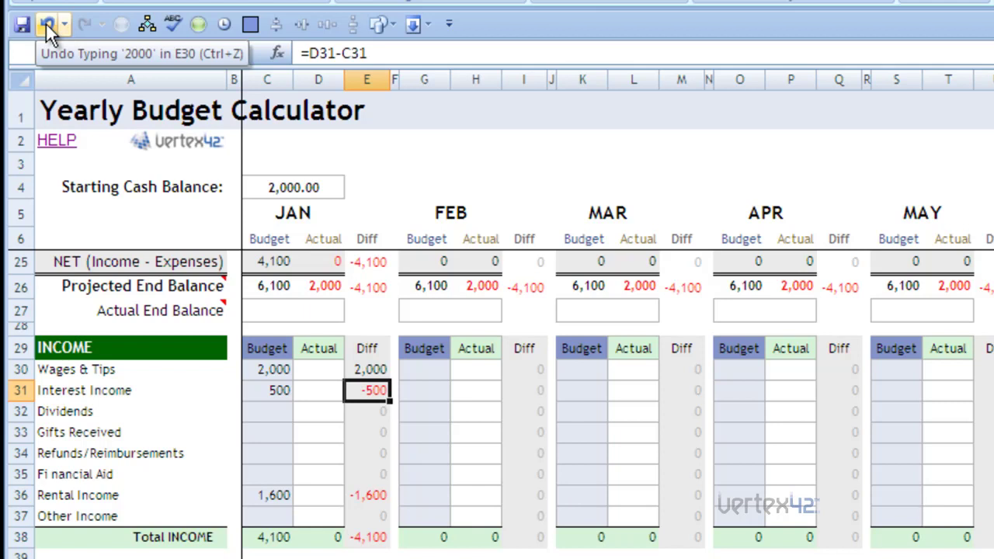
{"action": "key", "text": "ctrl+z"}
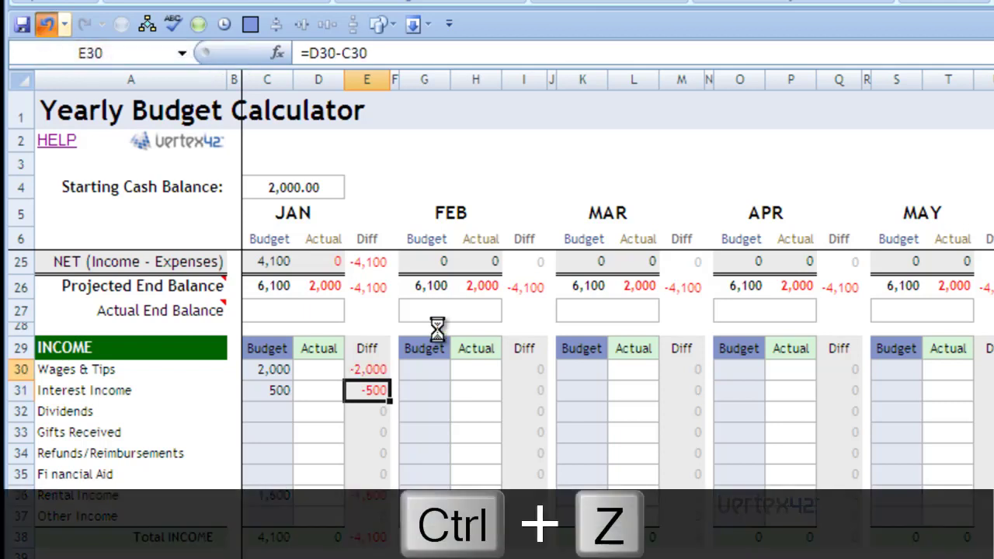